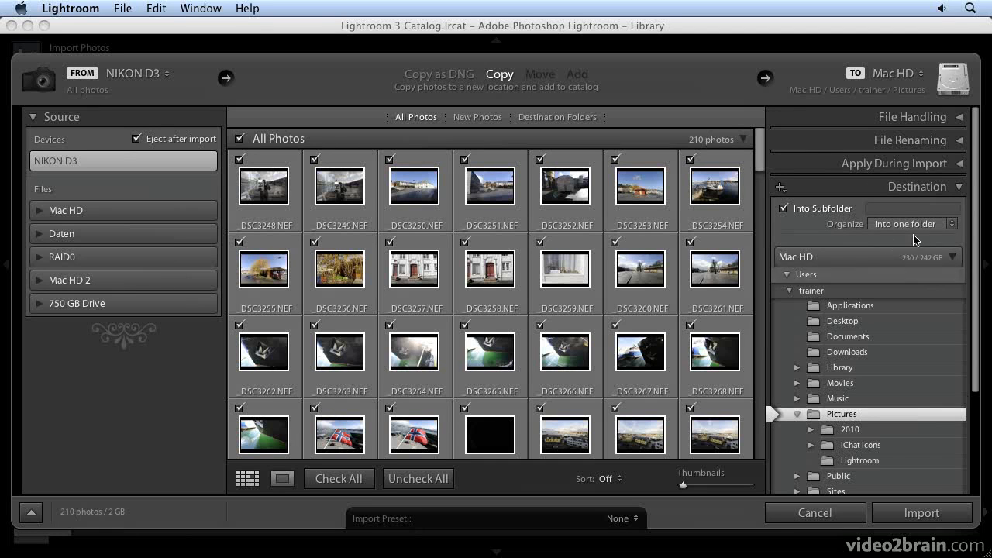
Choose the 750 GB Drive as the import destination and expand its folder list
{"action": "scroll", "coordinate": [922, 302], "scroll_direction": "down", "scroll_amount": 5}
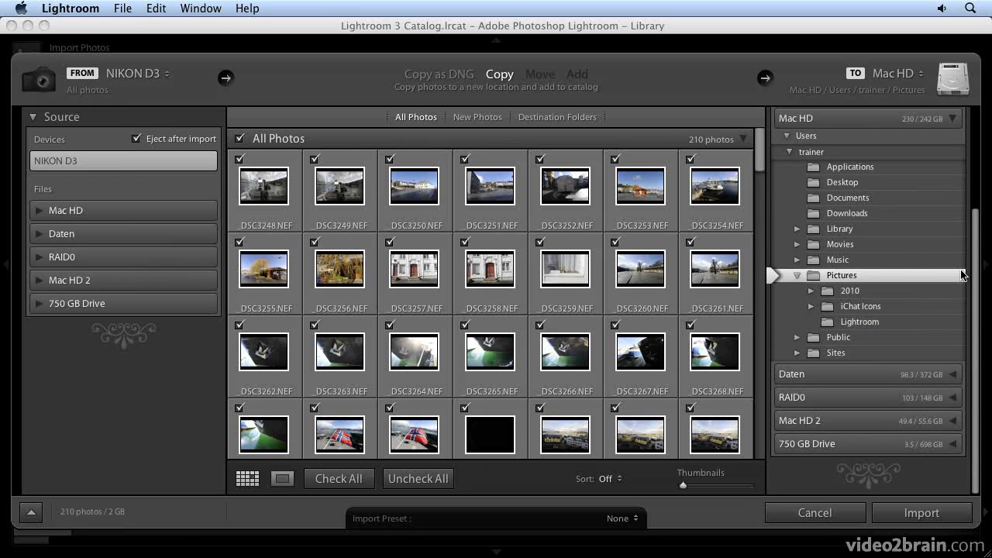
{"action": "scroll", "coordinate": [960, 274], "scroll_direction": "up", "scroll_amount": 3}
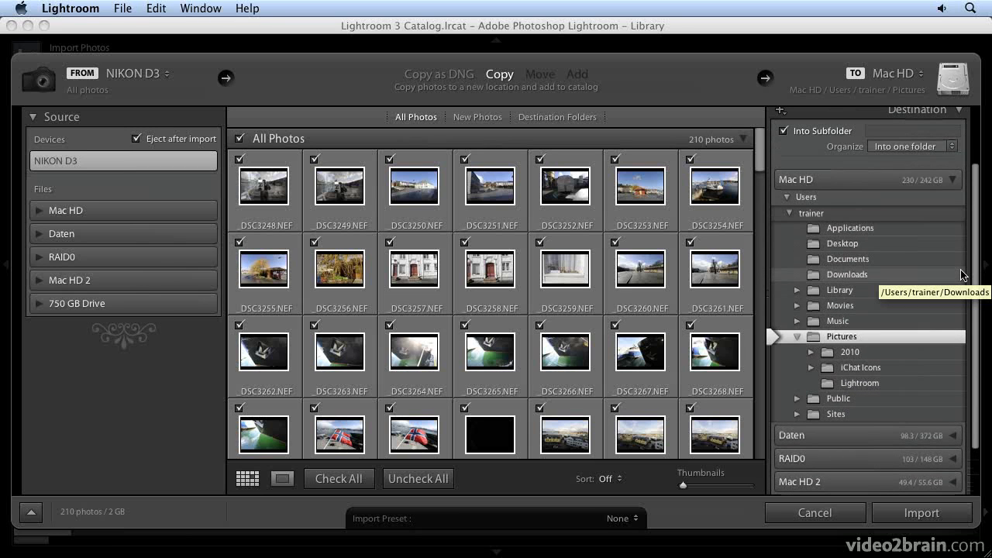
{"action": "scroll", "coordinate": [860, 302], "scroll_direction": "up", "scroll_amount": 1}
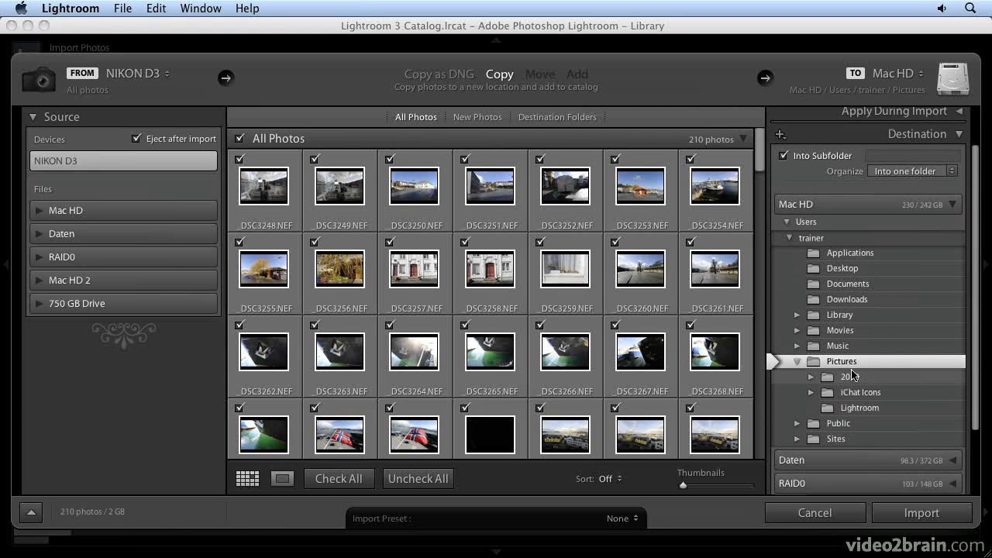
{"action": "scroll", "coordinate": [850, 343], "scroll_direction": "down", "scroll_amount": 3}
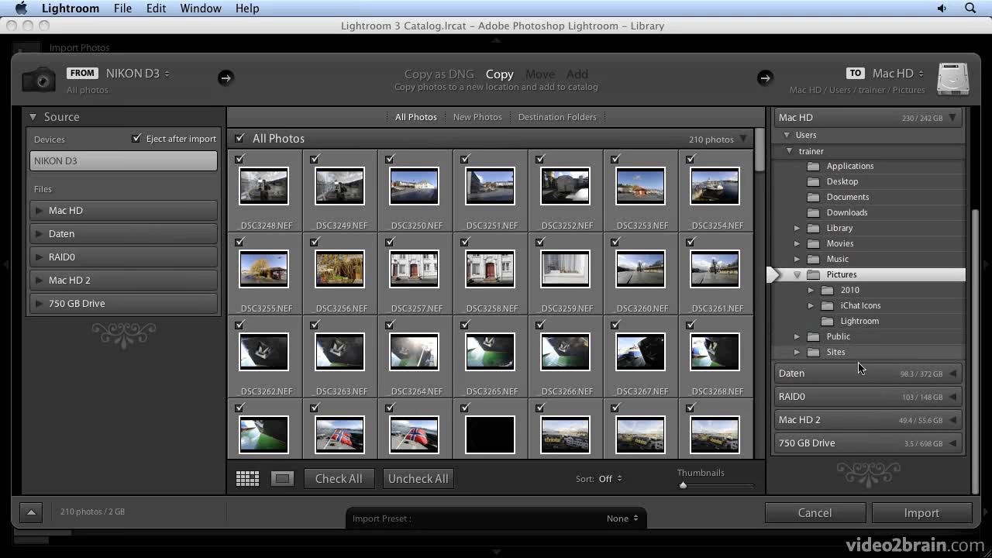
{"action": "left_click", "coordinate": [911, 441]}
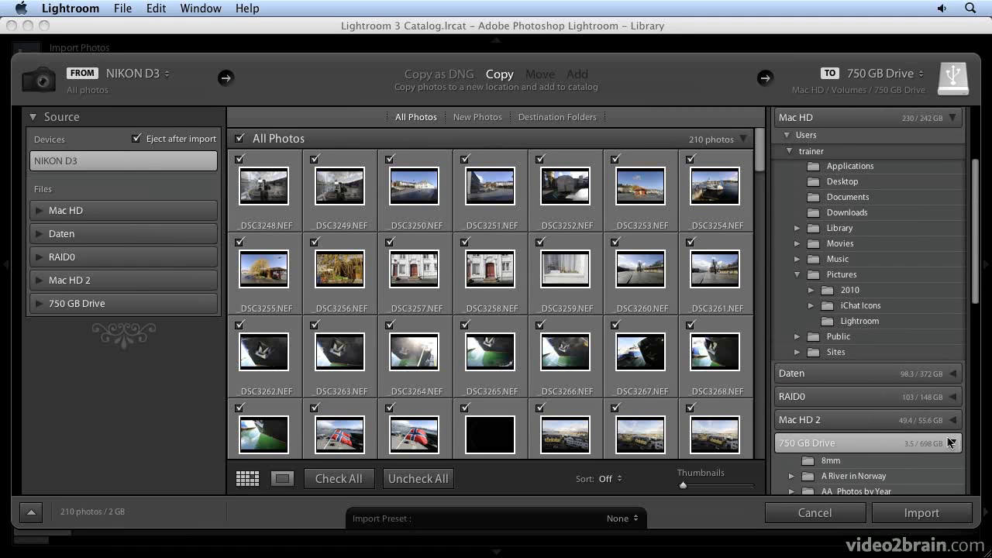
Set the destination to the 2010 folder inside AA_Photos by Year on the 750 GB Drive
{"action": "scroll", "coordinate": [903, 444], "scroll_direction": "down", "scroll_amount": 2}
{"action": "scroll", "coordinate": [899, 442], "scroll_direction": "down", "scroll_amount": 1}
{"action": "scroll", "coordinate": [845, 380], "scroll_direction": "down", "scroll_amount": 2}
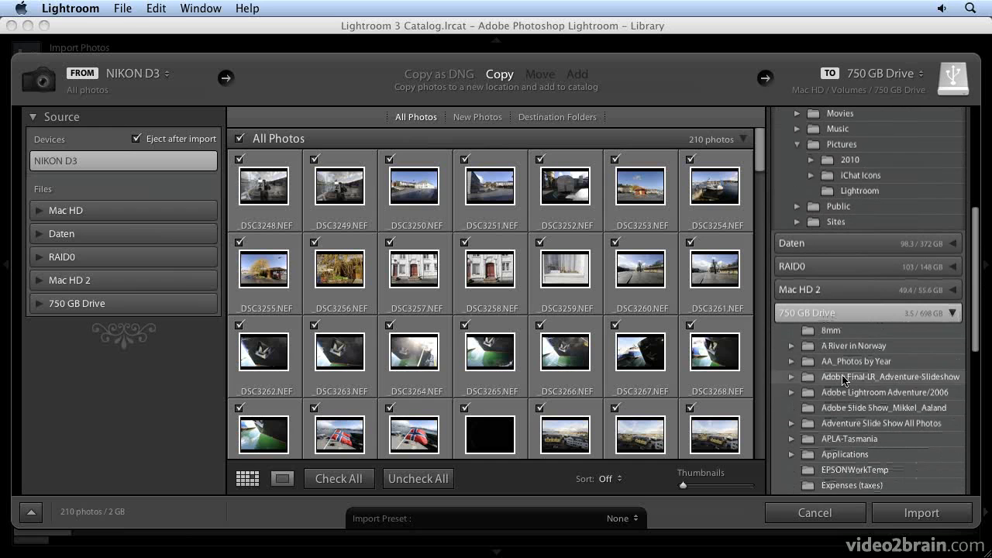
{"action": "left_click", "coordinate": [792, 361]}
{"action": "scroll", "coordinate": [850, 366], "scroll_direction": "down", "scroll_amount": 3}
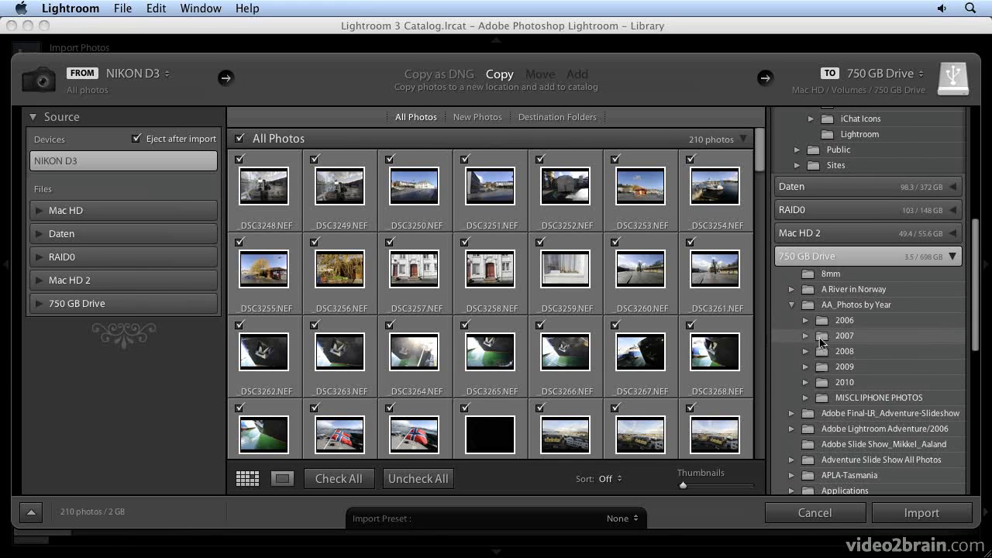
{"action": "left_click", "coordinate": [806, 382]}
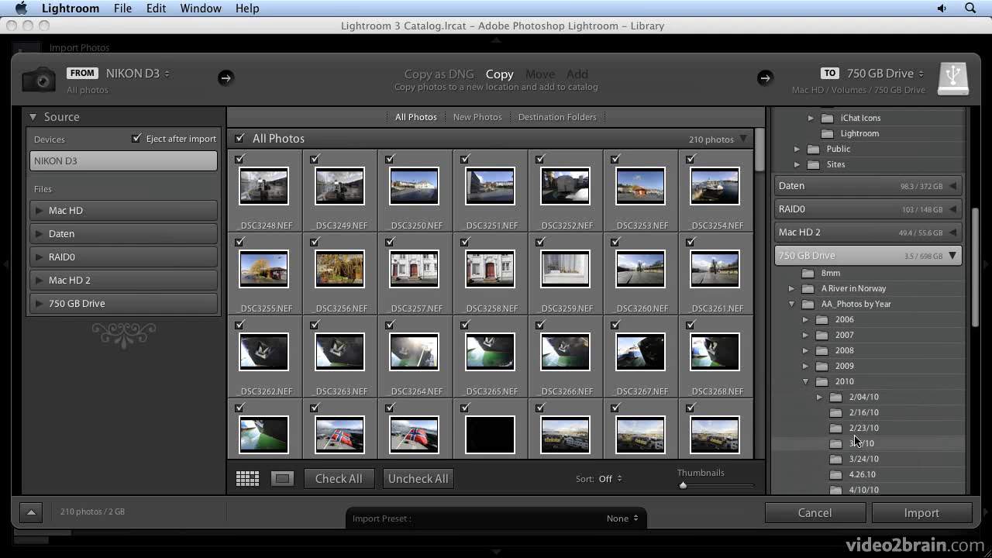
{"action": "scroll", "coordinate": [855, 438], "scroll_direction": "down", "scroll_amount": 3}
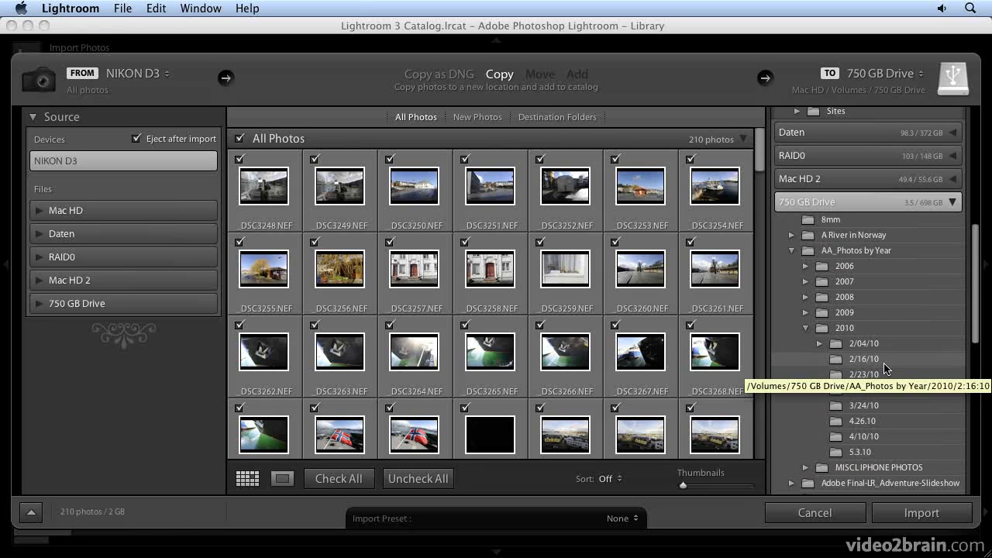
{"action": "left_click", "coordinate": [823, 333]}
Turn off the Into Subfolder option and keep the photos organized into one folder
{"action": "scroll", "coordinate": [909, 362], "scroll_direction": "up", "scroll_amount": 3}
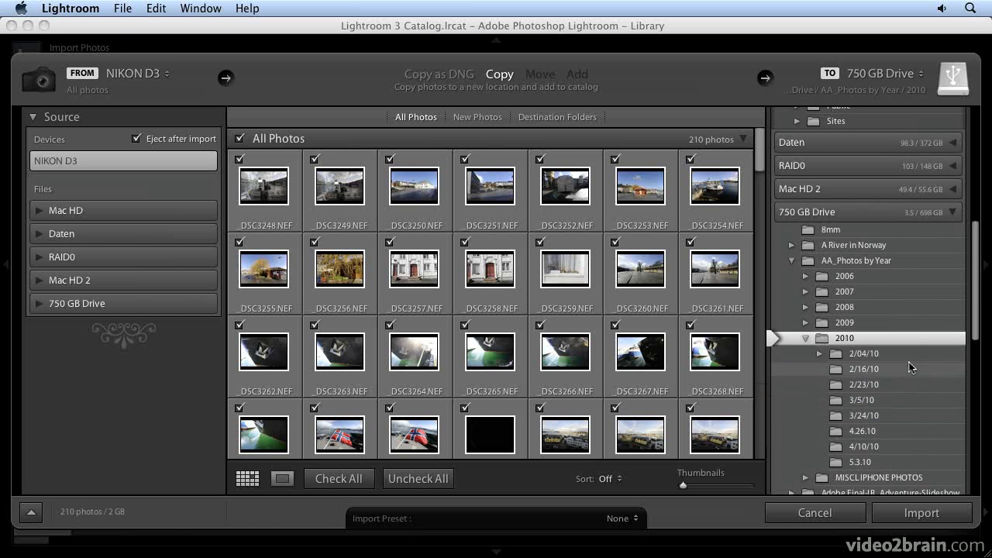
{"action": "scroll", "coordinate": [922, 319], "scroll_direction": "up", "scroll_amount": 10}
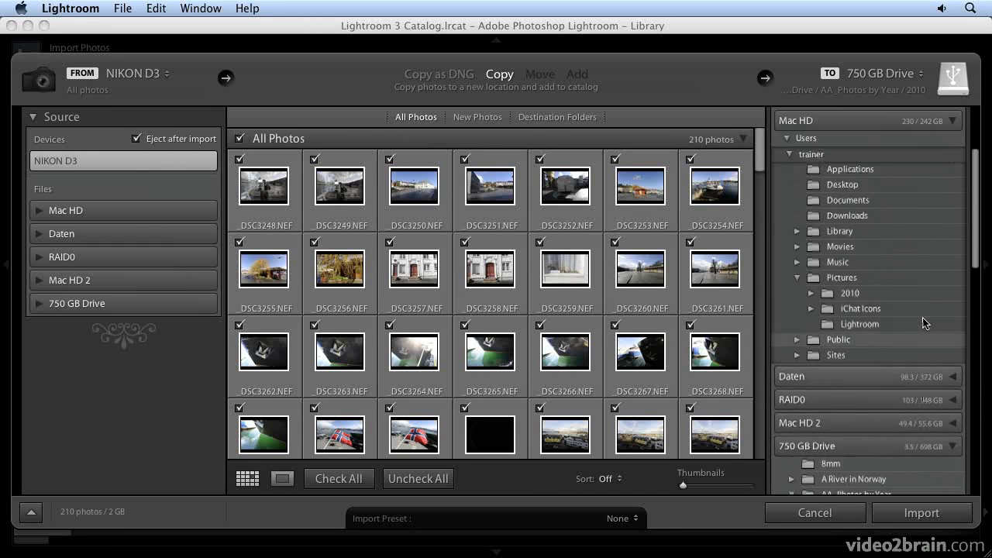
{"action": "scroll", "coordinate": [922, 317], "scroll_direction": "up", "scroll_amount": 1}
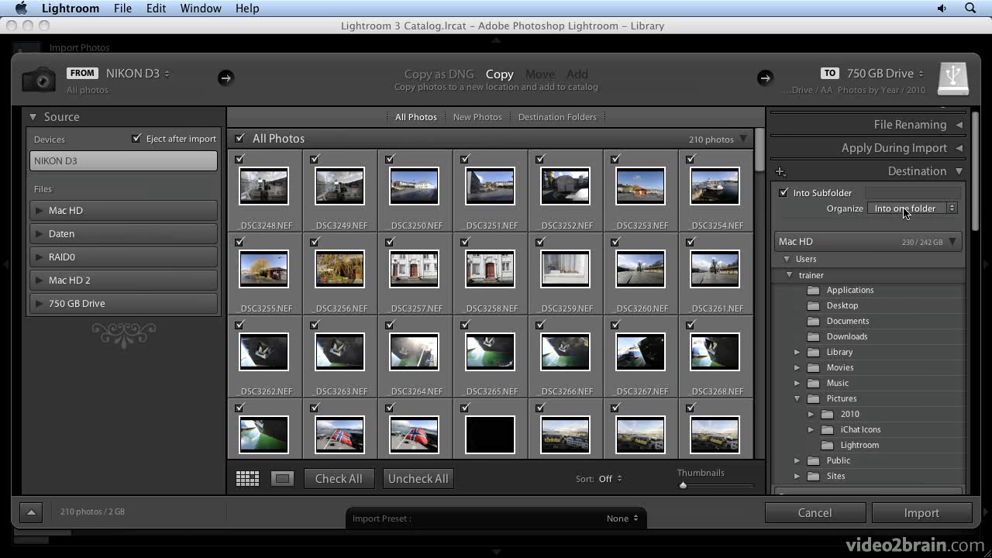
{"action": "left_click", "coordinate": [785, 193]}
{"action": "left_click", "coordinate": [898, 208]}
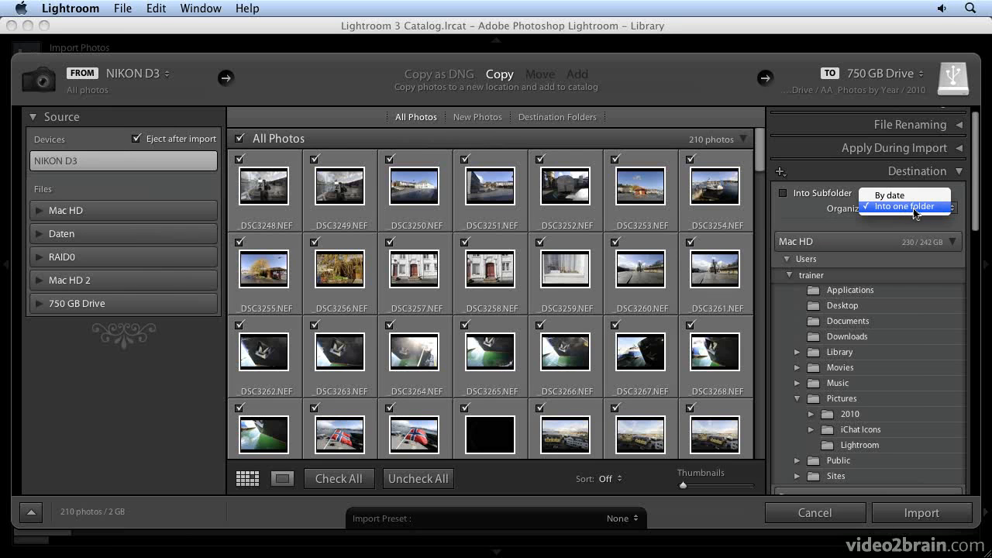
{"action": "left_click", "coordinate": [916, 211]}
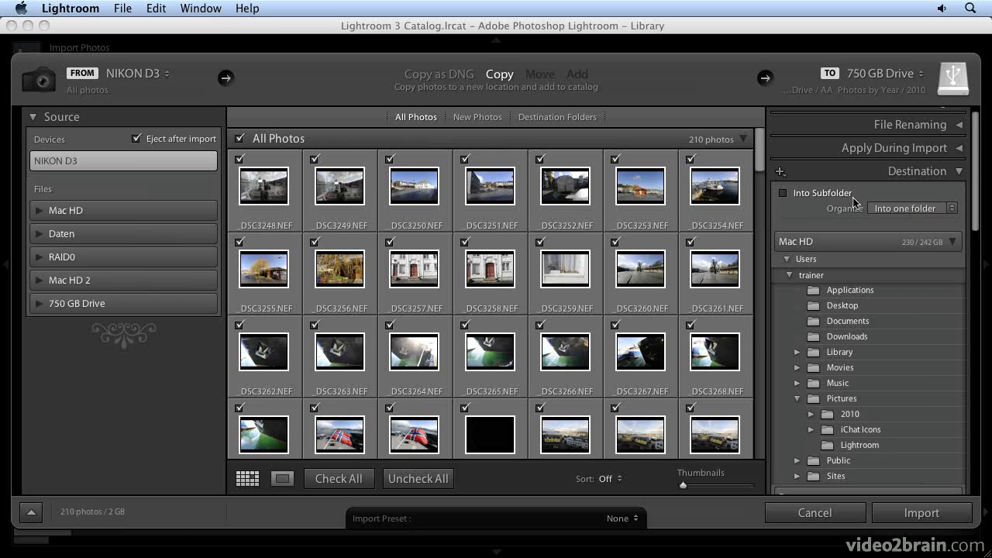
Organize the imported photos by date, using the 2010/05/03 date format
{"action": "scroll", "coordinate": [905, 212], "scroll_direction": "down", "scroll_amount": 15}
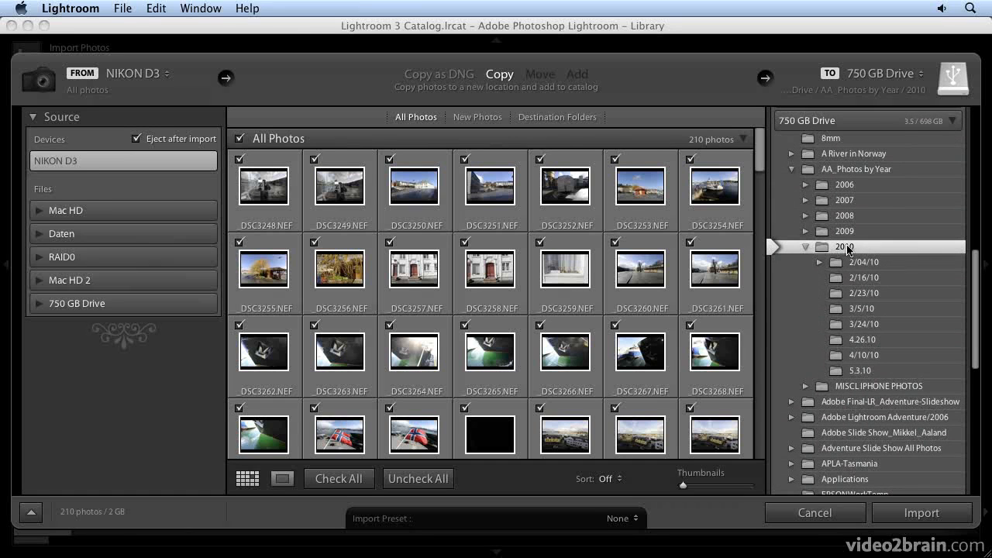
{"action": "scroll", "coordinate": [852, 280], "scroll_direction": "up", "scroll_amount": 2}
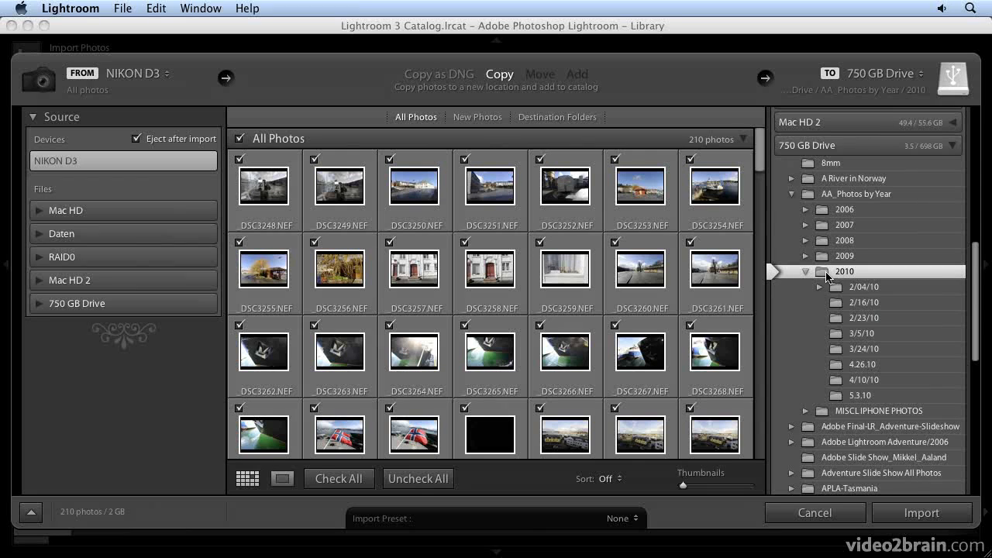
{"action": "scroll", "coordinate": [887, 322], "scroll_direction": "up", "scroll_amount": 2}
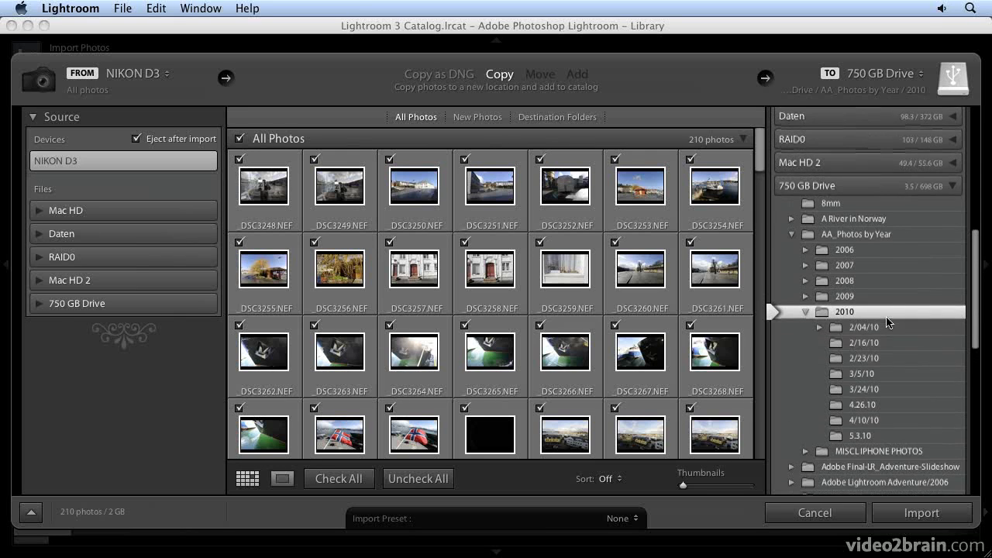
{"action": "scroll", "coordinate": [887, 321], "scroll_direction": "up", "scroll_amount": 15}
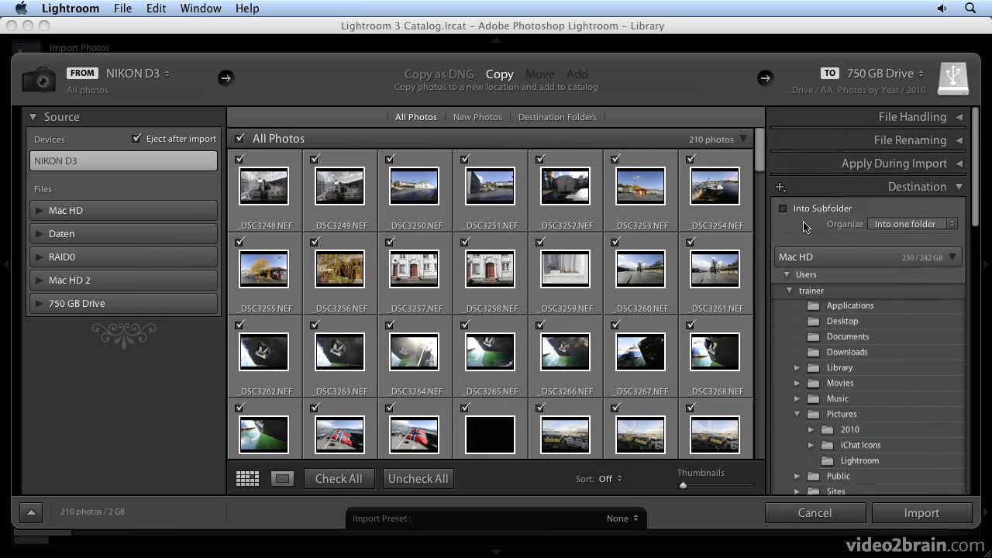
{"action": "left_click", "coordinate": [927, 224]}
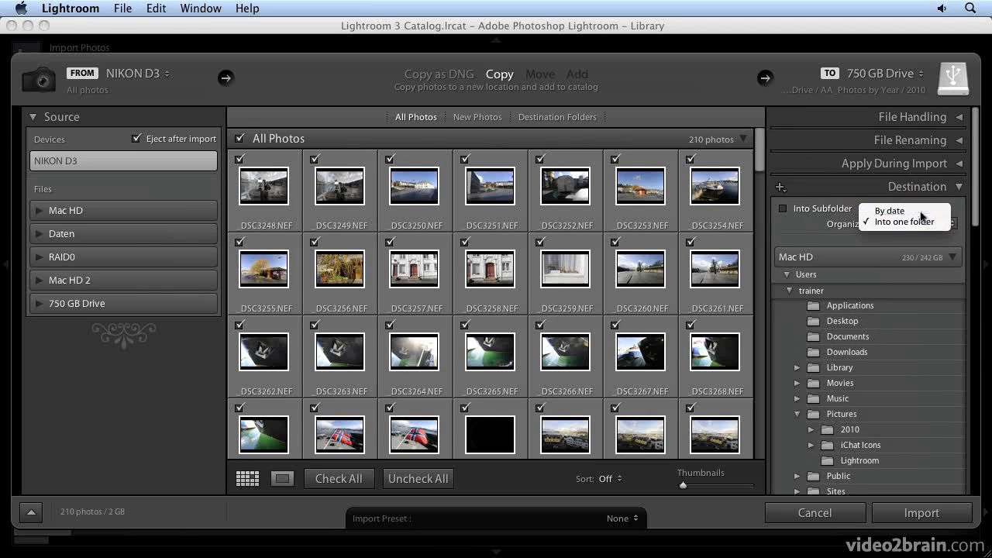
{"action": "left_click", "coordinate": [922, 213]}
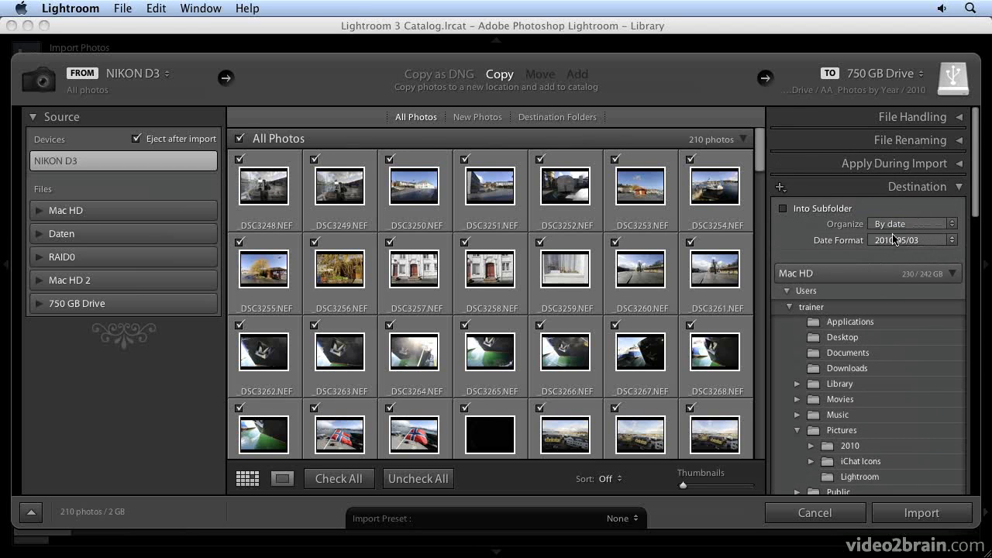
{"action": "left_click", "coordinate": [895, 239]}
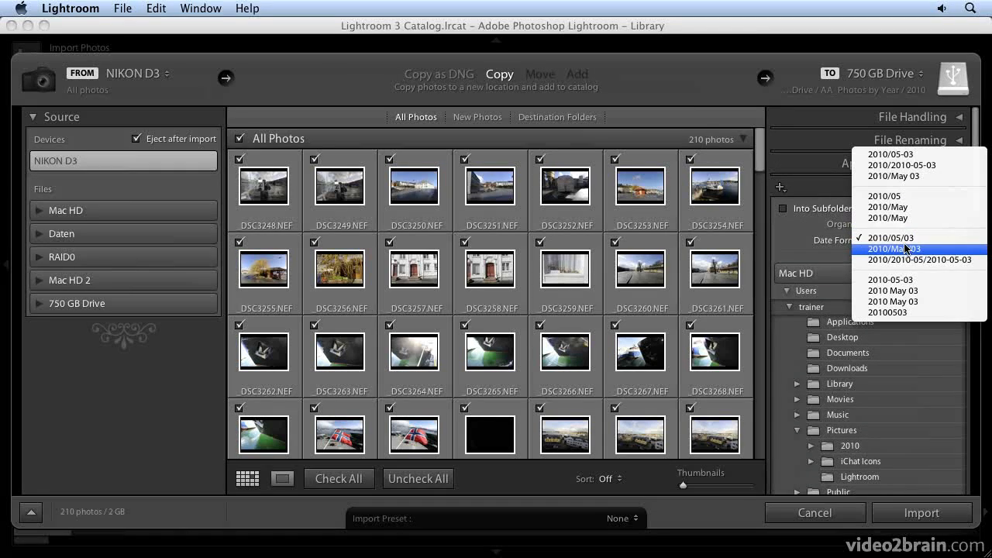
{"action": "left_click", "coordinate": [905, 242]}
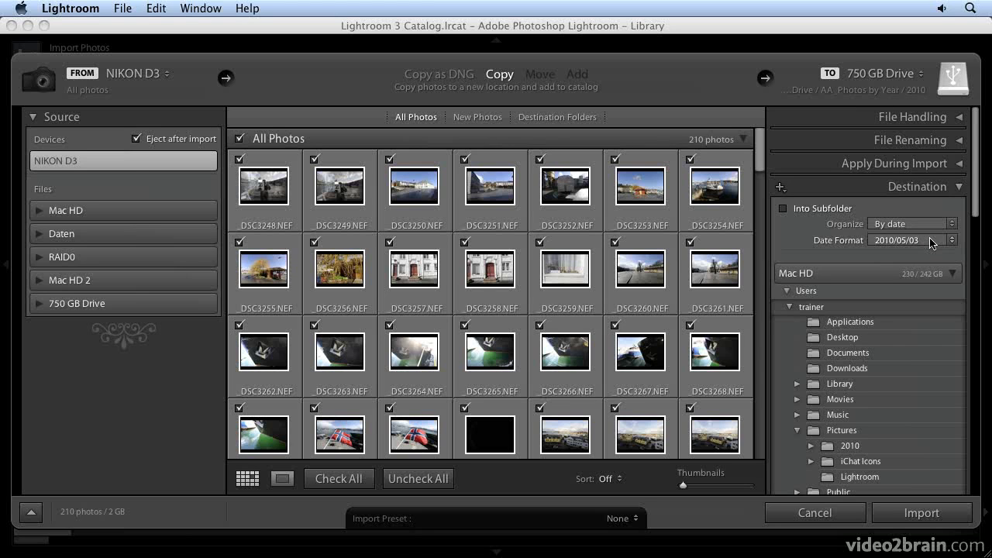
Organize the photos into one folder and have them imported into a subfolder named 5.3.10
{"action": "left_click", "coordinate": [935, 242]}
{"action": "left_click", "coordinate": [934, 240]}
{"action": "left_click", "coordinate": [894, 222]}
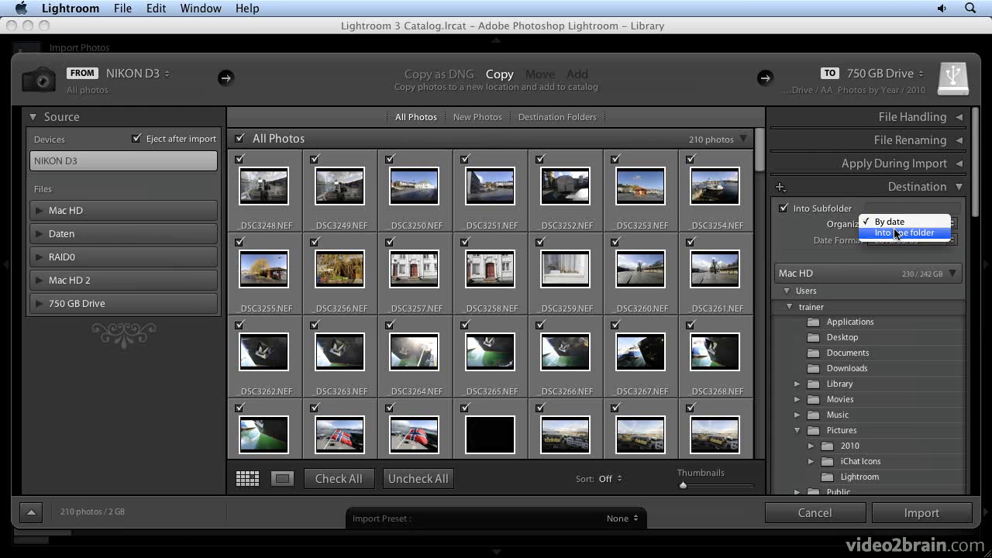
{"action": "left_click", "coordinate": [894, 231]}
{"action": "left_click", "coordinate": [928, 210]}
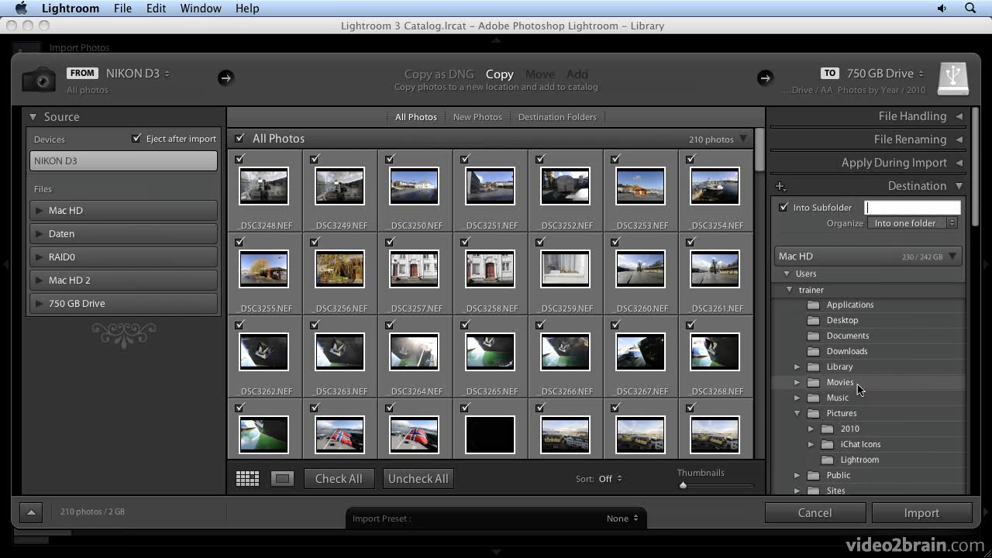
{"action": "scroll", "coordinate": [884, 345], "scroll_direction": "down", "scroll_amount": 15}
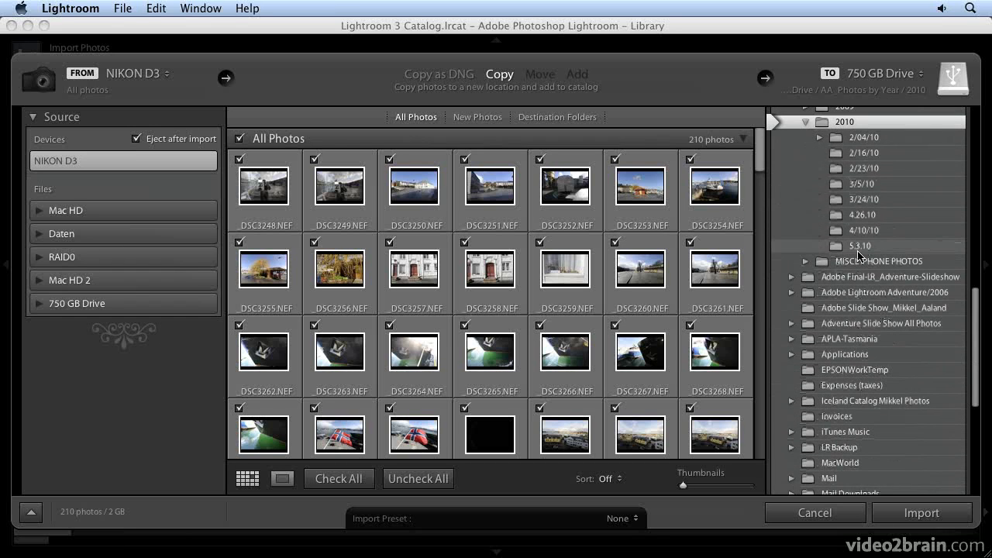
{"action": "scroll", "coordinate": [862, 258], "scroll_direction": "up", "scroll_amount": 15}
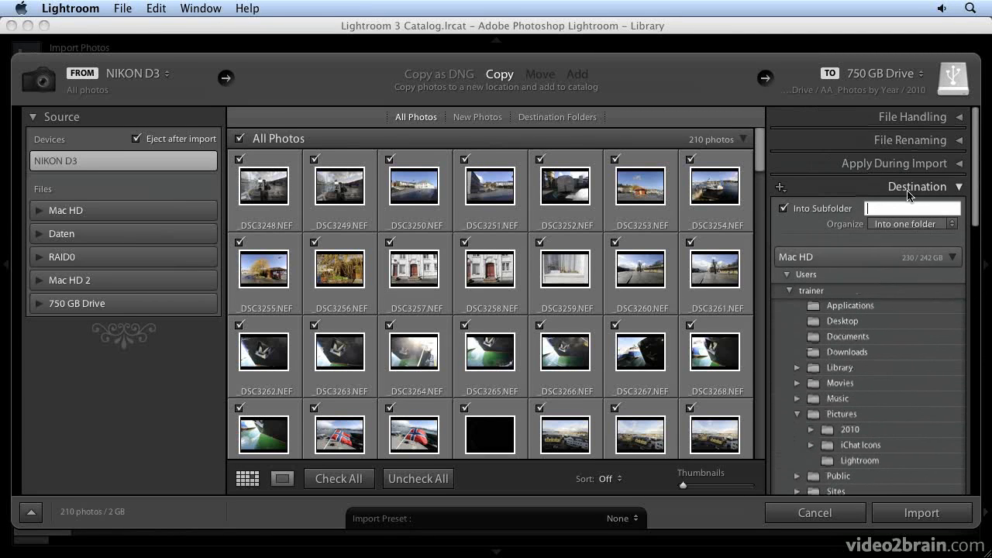
{"action": "left_click", "coordinate": [884, 203]}
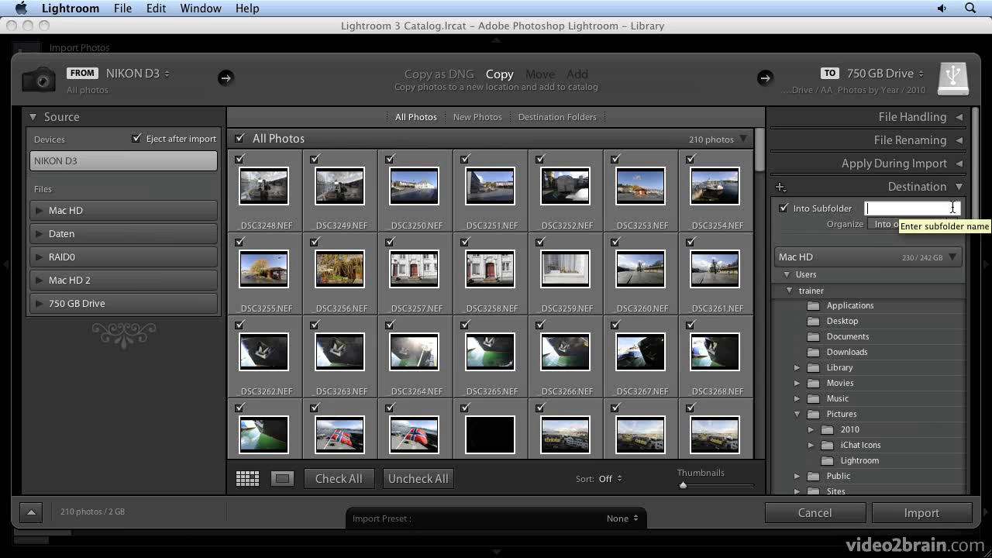
{"action": "type", "text": "5.3.10"}
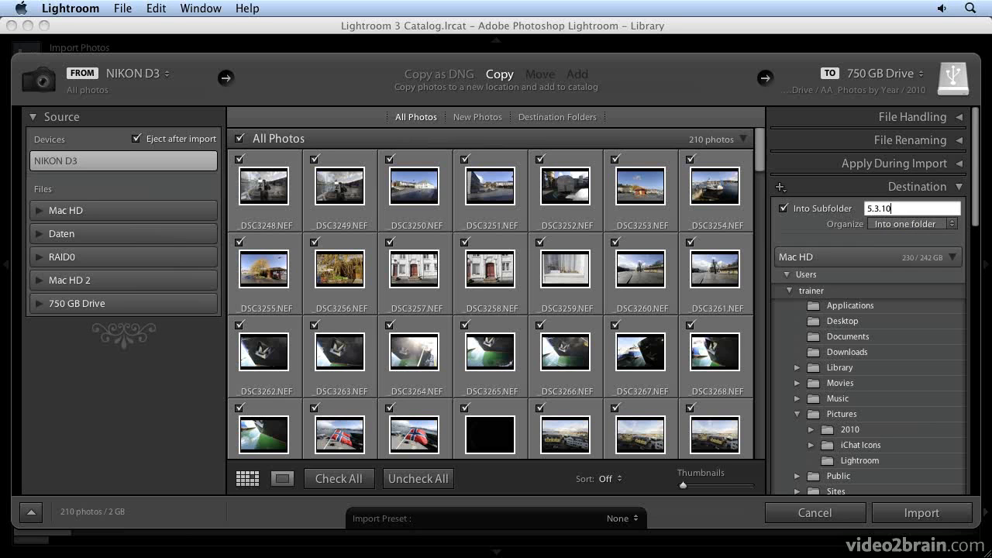
Organize the photos by date with the Into Subfolder option off, and start the import
{"action": "scroll", "coordinate": [769, 439], "scroll_direction": "down", "scroll_amount": 10}
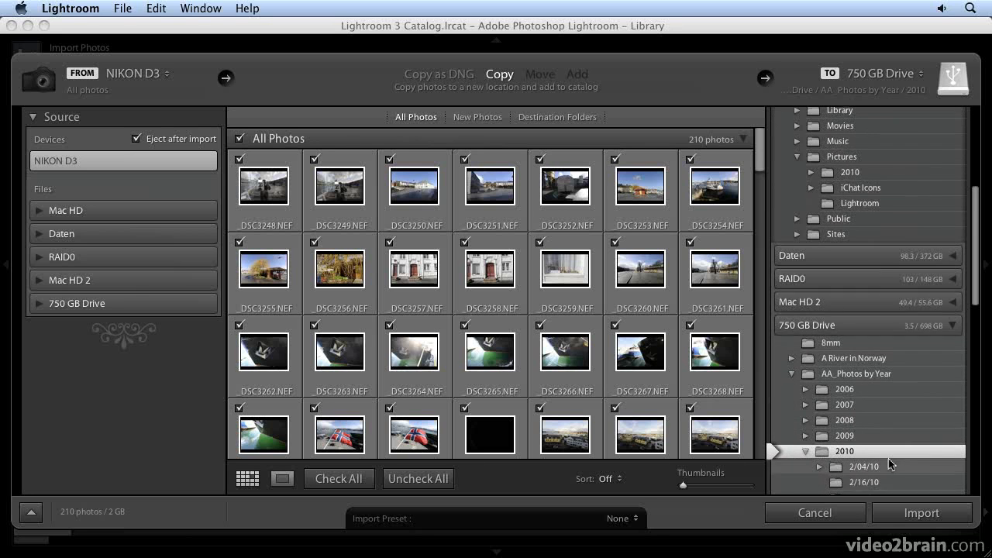
{"action": "scroll", "coordinate": [888, 462], "scroll_direction": "up", "scroll_amount": 10}
{"action": "scroll", "coordinate": [888, 456], "scroll_direction": "up", "scroll_amount": 3}
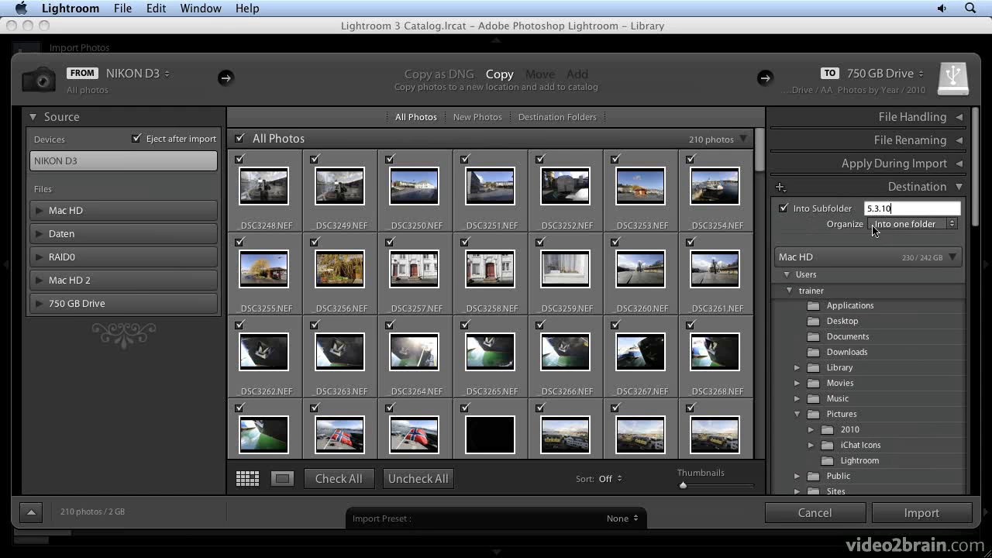
{"action": "left_click", "coordinate": [898, 224]}
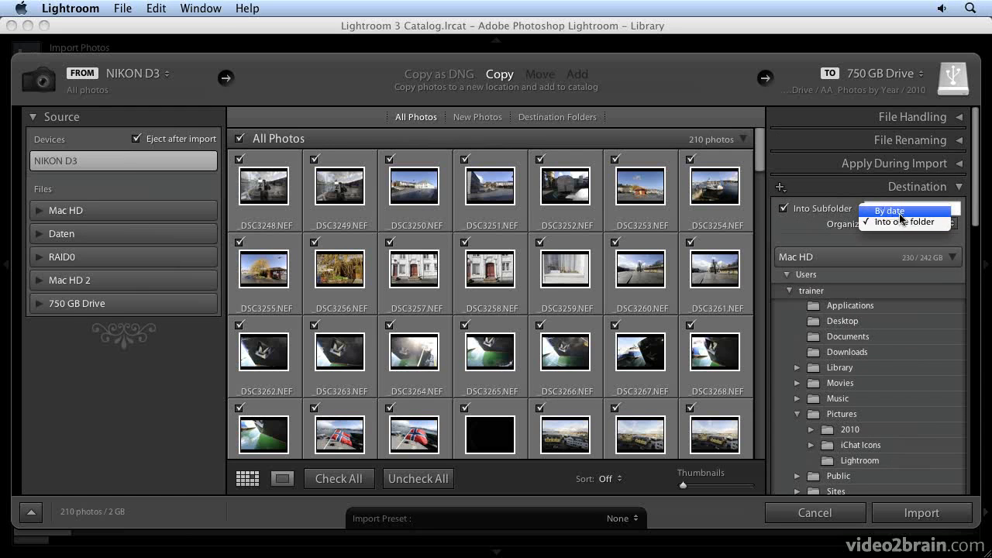
{"action": "left_click", "coordinate": [900, 208]}
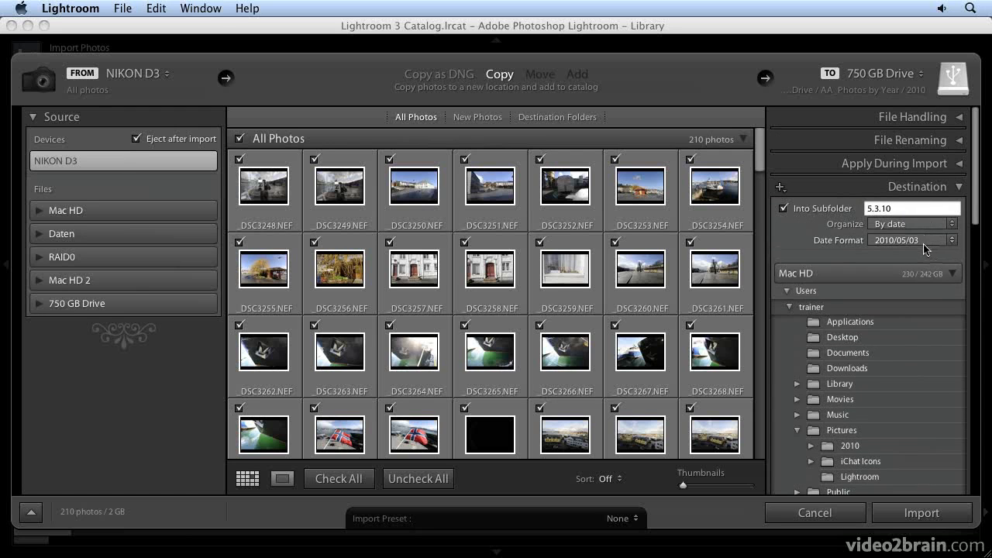
{"action": "left_click", "coordinate": [784, 210]}
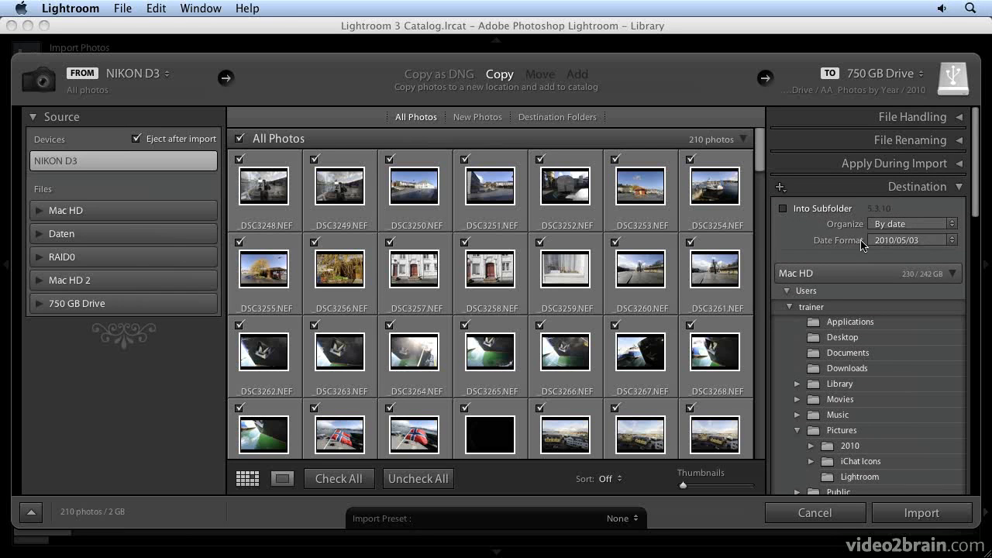
{"action": "scroll", "coordinate": [900, 482], "scroll_direction": "down", "scroll_amount": 5}
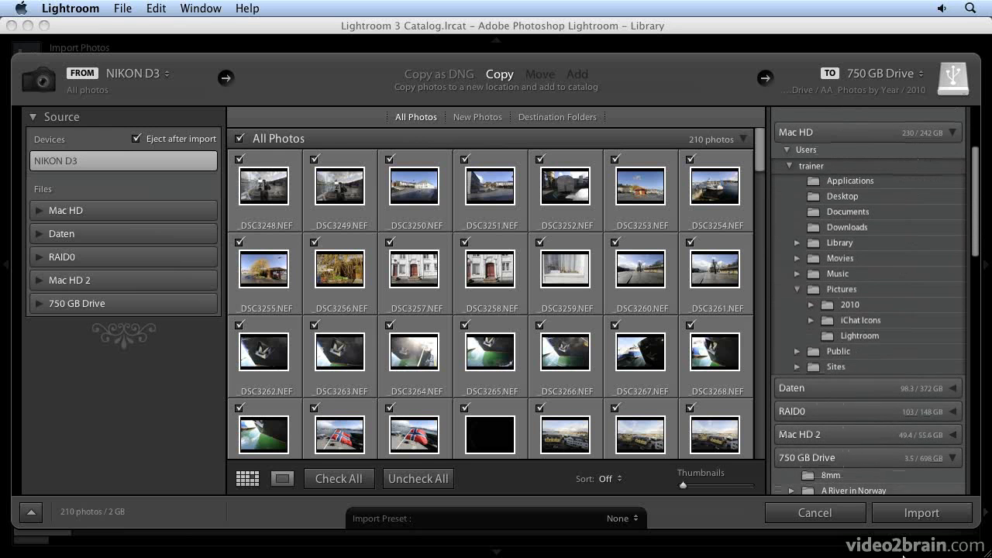
{"action": "left_click", "coordinate": [921, 514]}
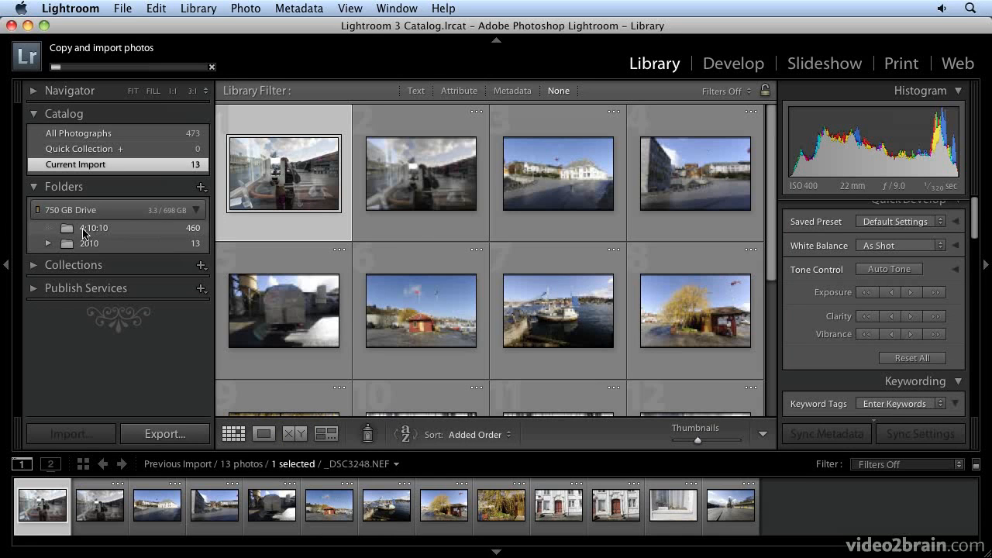
Expand the imported 2010 and 05 folders to examine their subfolders, and display the photos in the 4:10:10 folder
{"action": "left_click", "coordinate": [48, 244]}
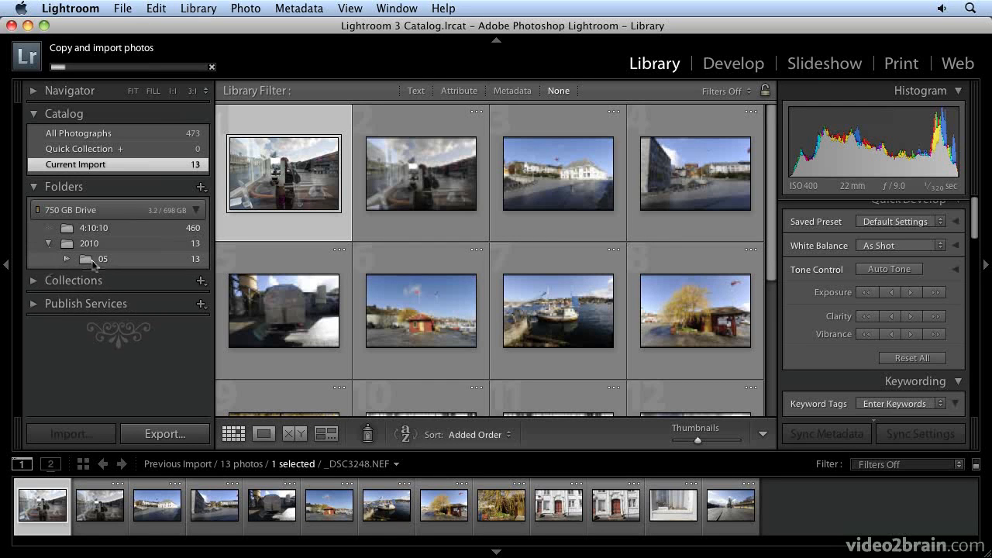
{"action": "left_click", "coordinate": [66, 259]}
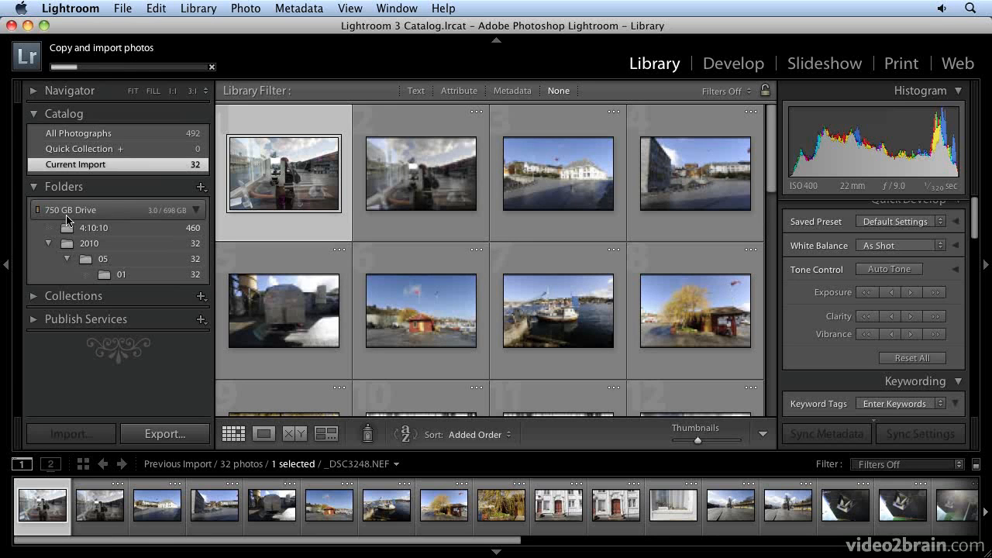
{"action": "left_click", "coordinate": [65, 259]}
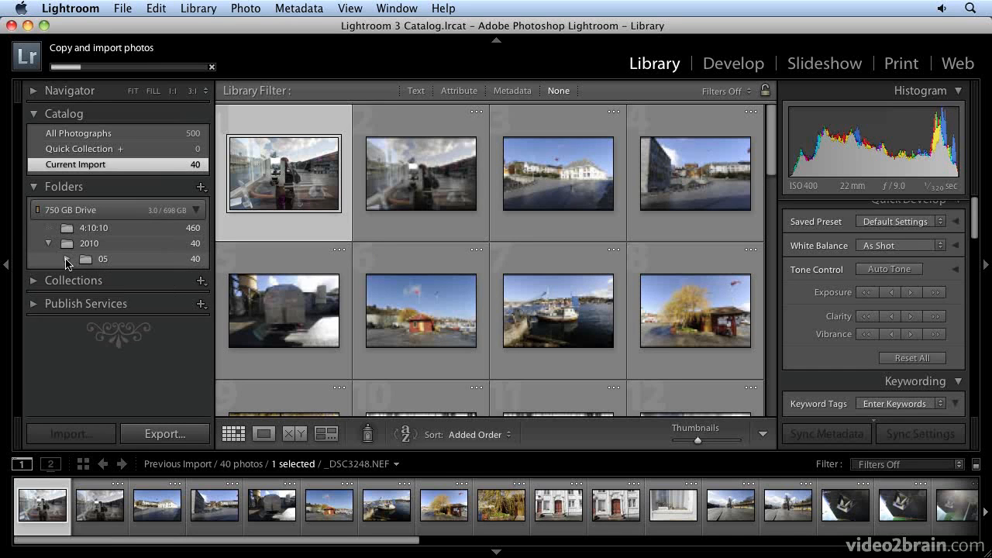
{"action": "left_click", "coordinate": [66, 258]}
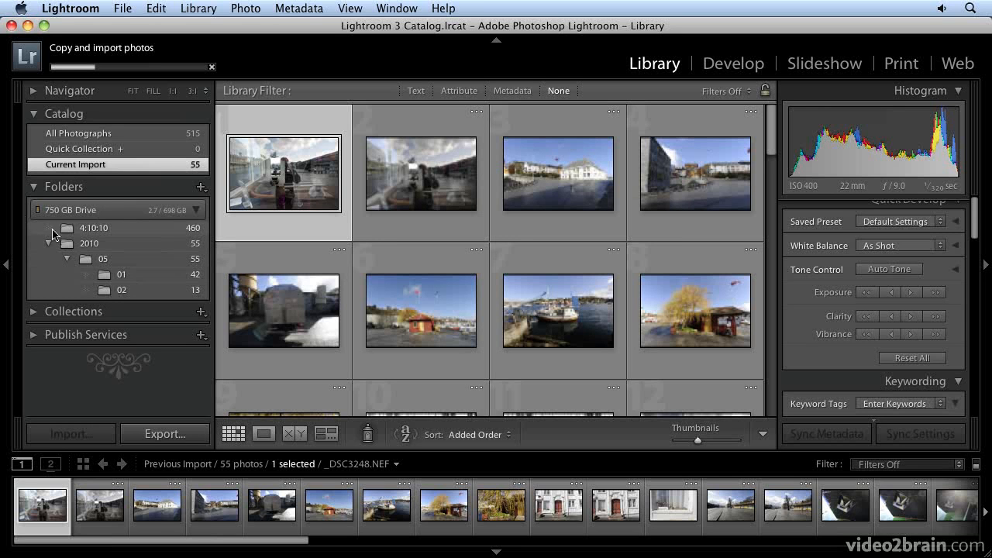
{"action": "left_click", "coordinate": [68, 229]}
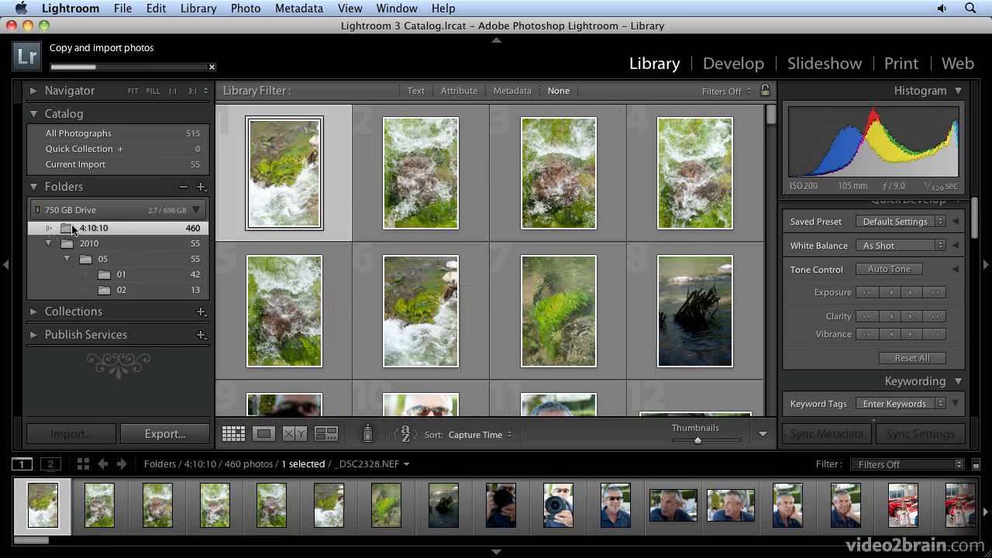